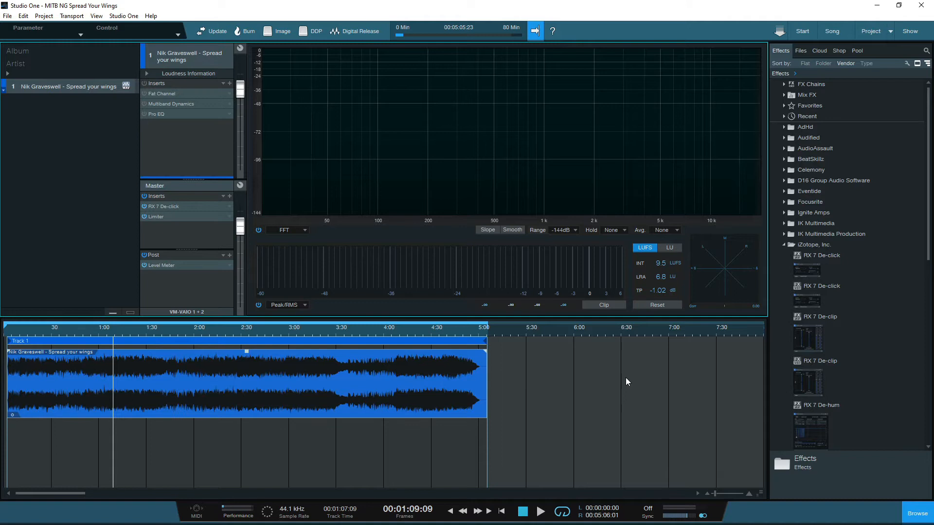
Step: Play a passage of the "Spread your wings" track from about 1:09 with its track inserts switched off
{"action": "key", "text": "space"}
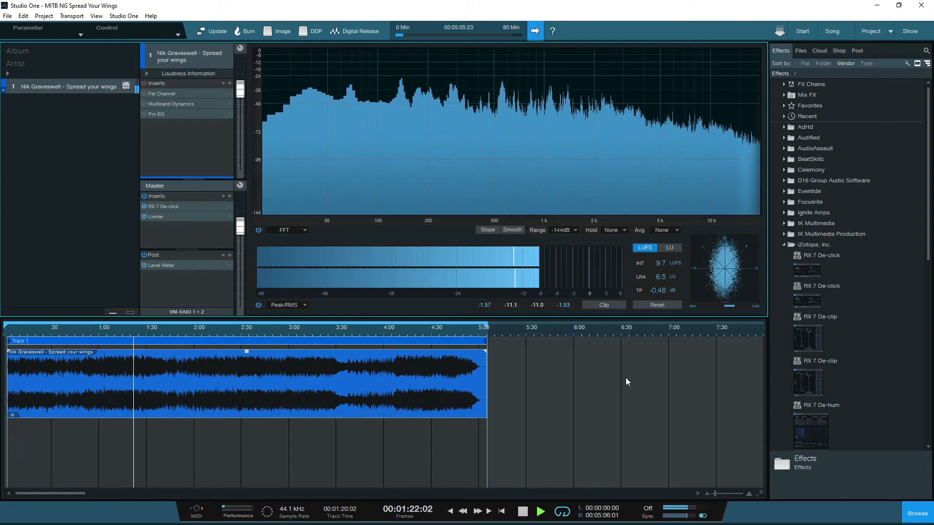
{"action": "key", "text": "space"}
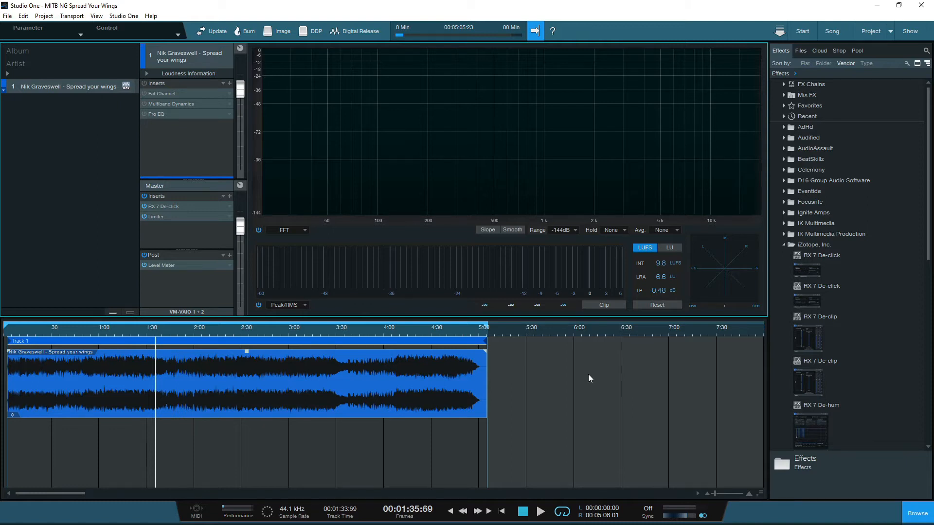
Step: Activate the track's Fat Channel compressor and compare it bypassed and active during playback, leaving it active
{"action": "double_click", "coordinate": [182, 93]}
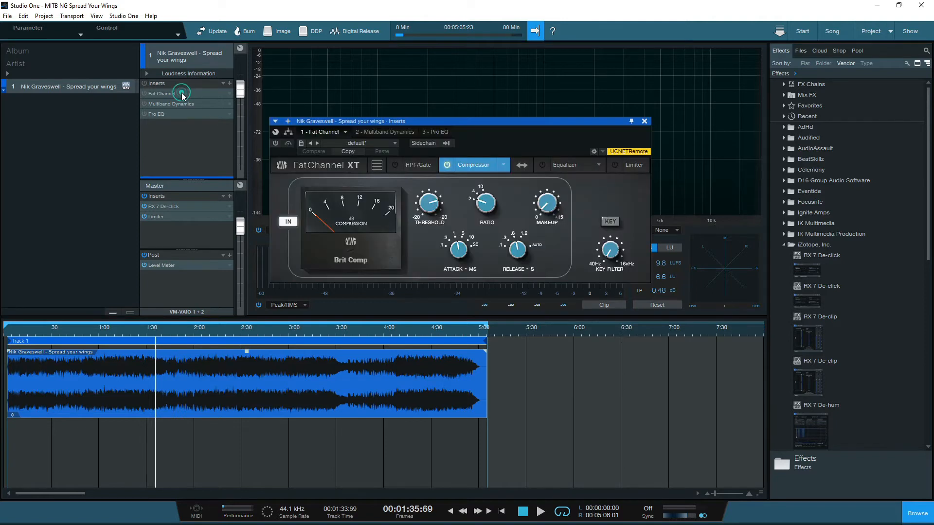
{"action": "left_click", "coordinate": [276, 144]}
{"action": "key", "text": "space"}
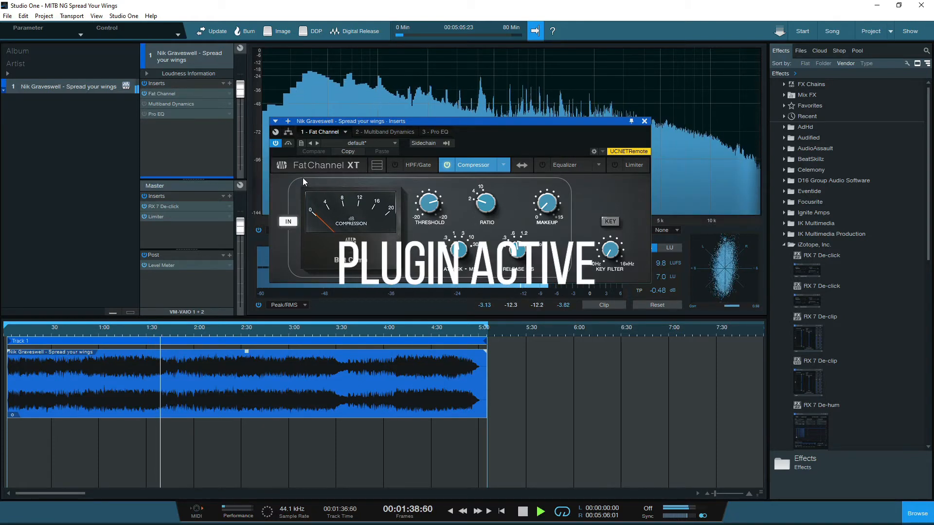
{"action": "left_click", "coordinate": [288, 144]}
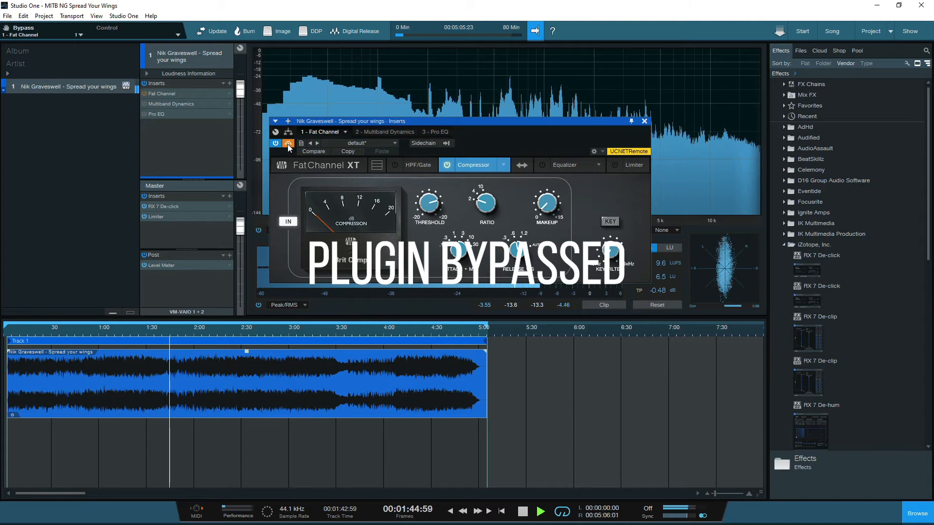
{"action": "left_click", "coordinate": [287, 144]}
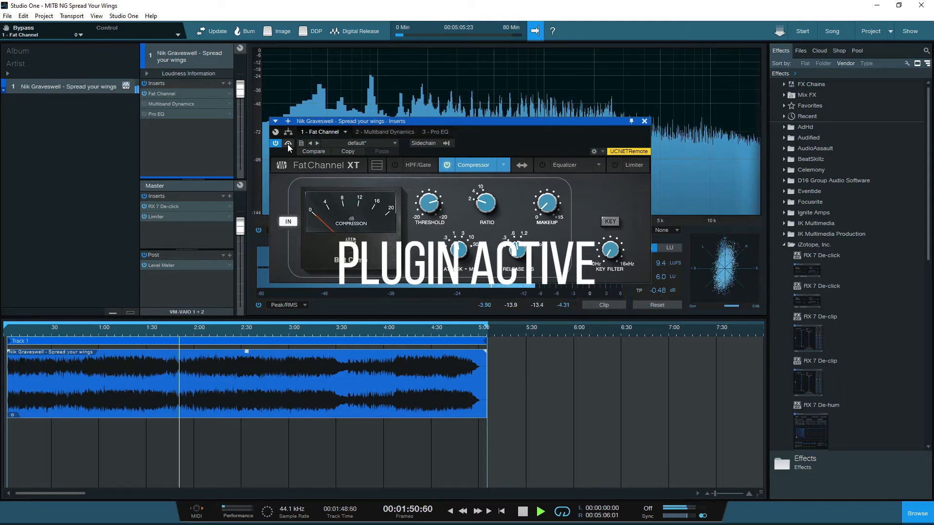
{"action": "left_click", "coordinate": [288, 144]}
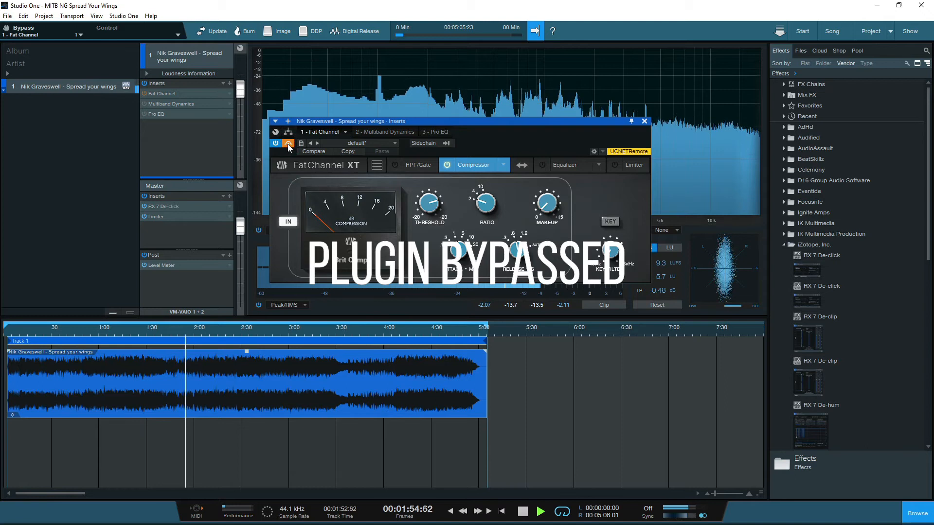
{"action": "left_click", "coordinate": [287, 144]}
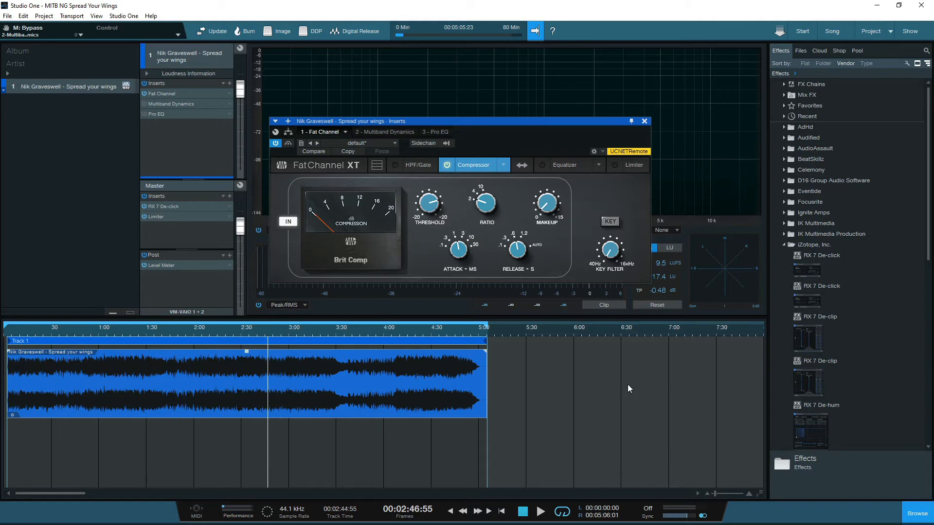
Step: Activate the track's Multiband Dynamics insert and bypass its M band
{"action": "left_click", "coordinate": [404, 131]}
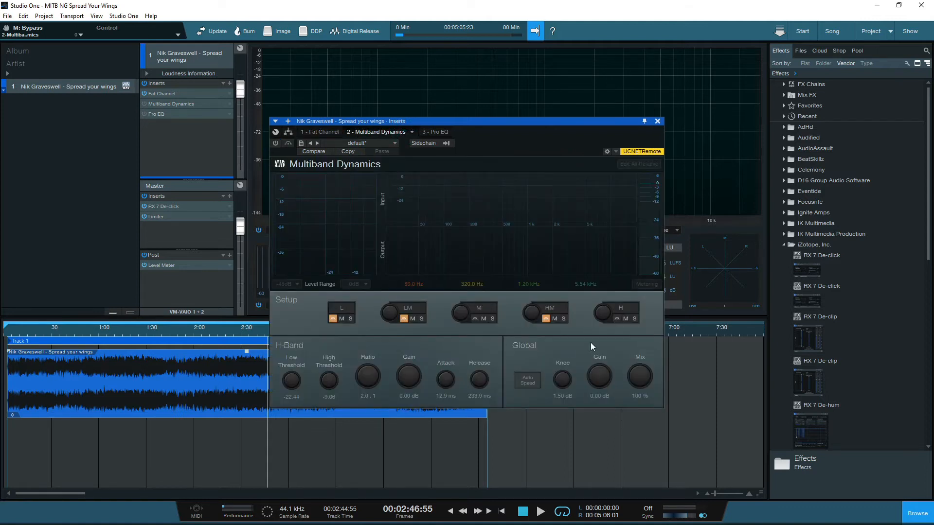
{"action": "left_click", "coordinate": [277, 143]}
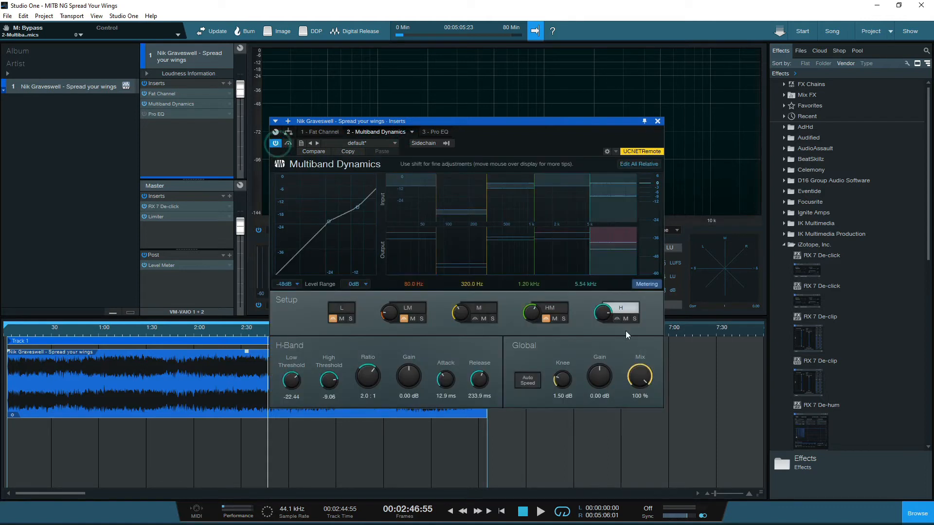
{"action": "left_click", "coordinate": [474, 320]}
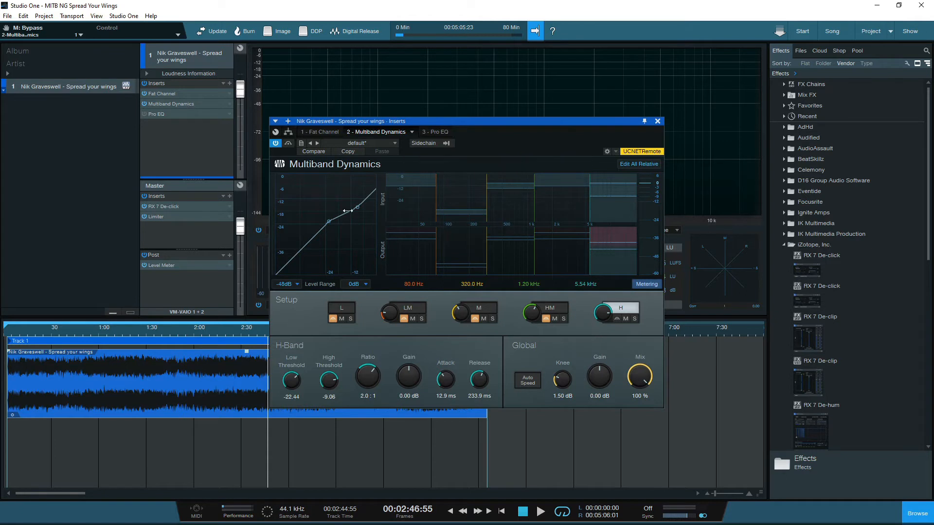
Step: Play the track from about 1:25 and compare Multiband Dynamics bypassed and active, ending with it active
{"action": "left_click", "coordinate": [140, 332]}
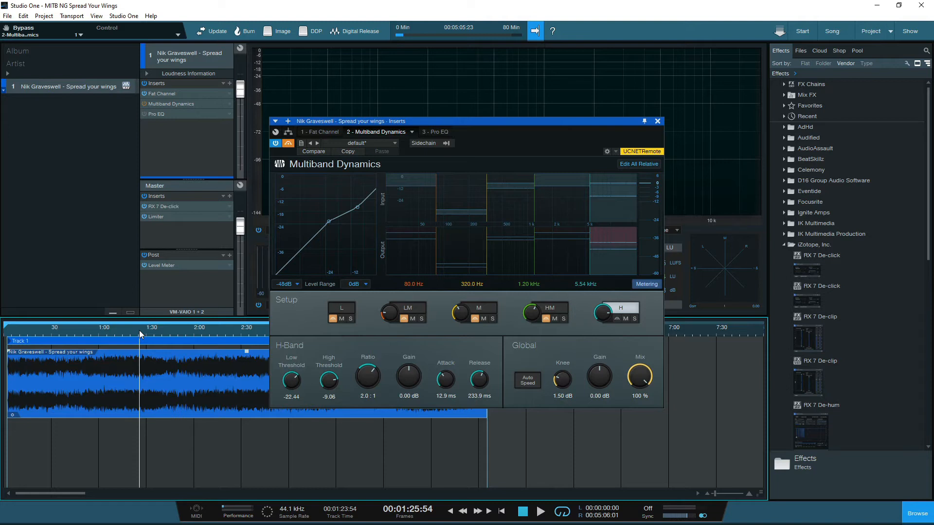
{"action": "key", "text": "space"}
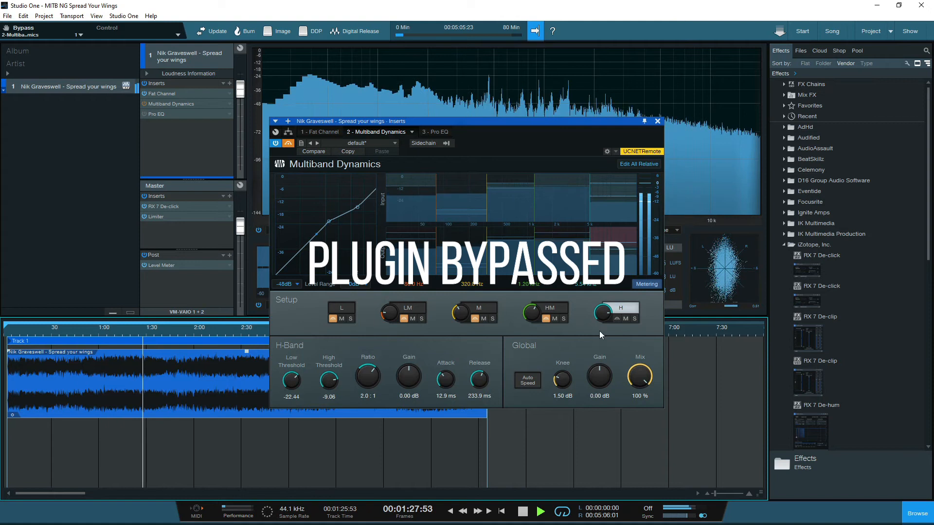
{"action": "left_click", "coordinate": [289, 143]}
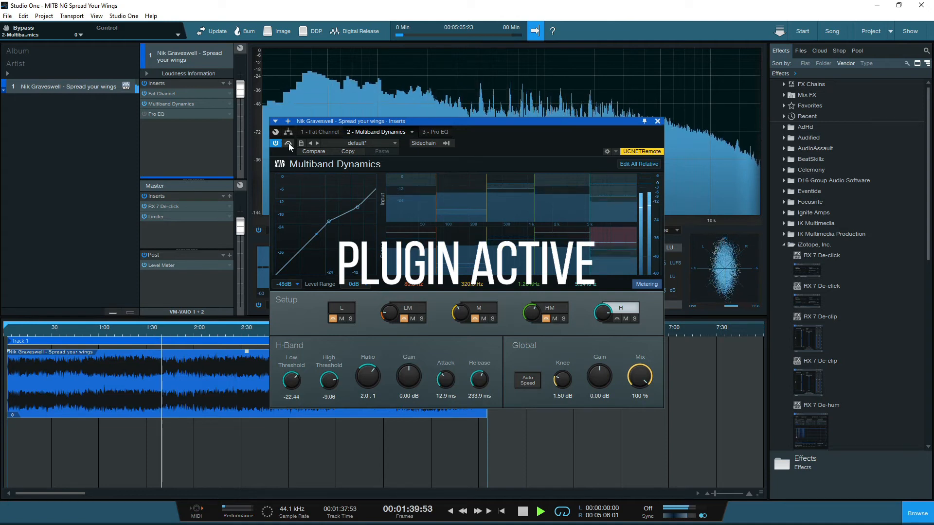
{"action": "left_click", "coordinate": [288, 143]}
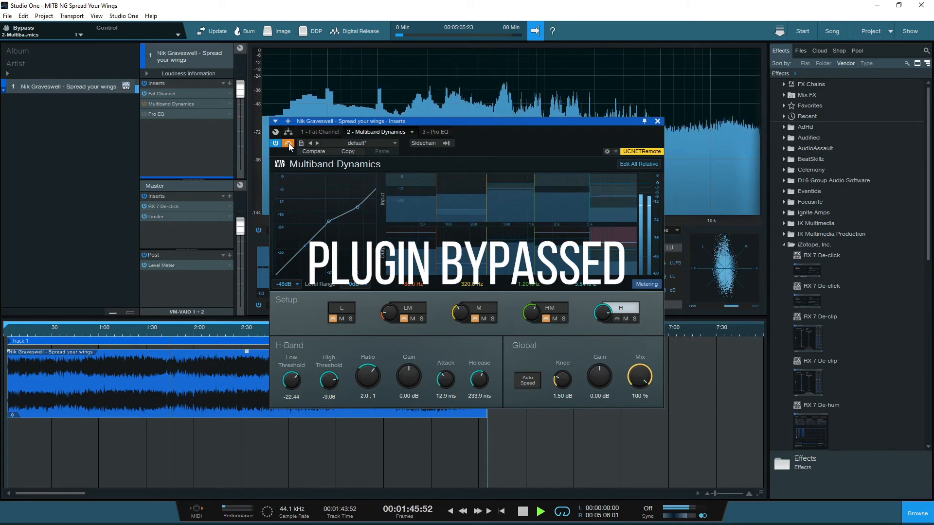
{"action": "left_click", "coordinate": [288, 144]}
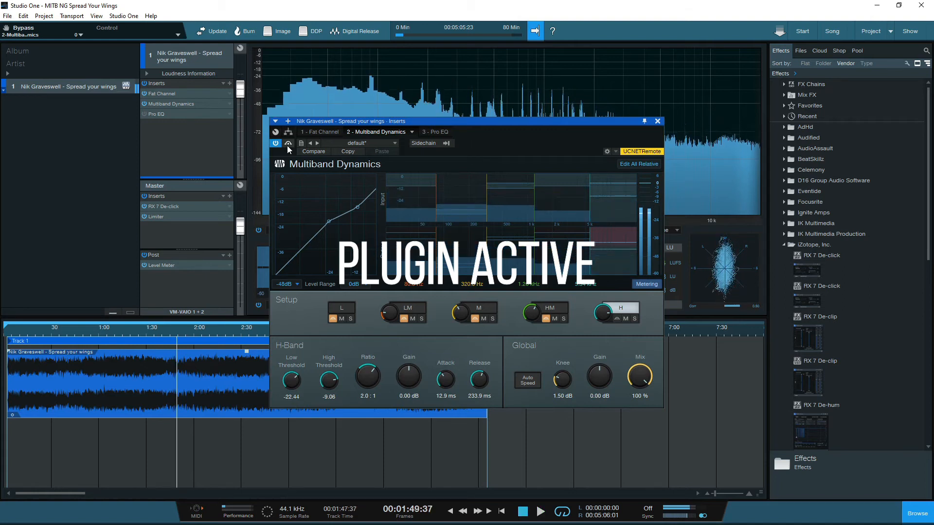
{"action": "key", "text": "space"}
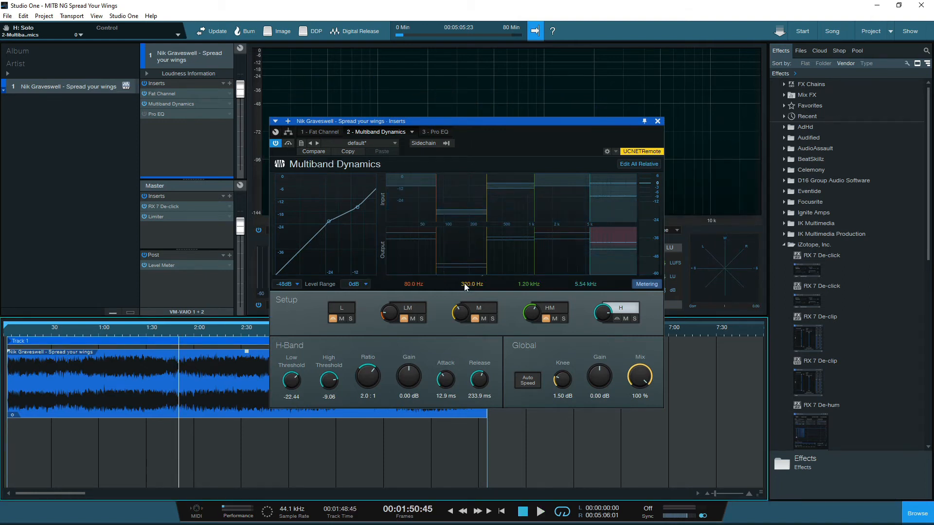
Step: Solo the H band of Multiband Dynamics, compare that band bypassed and active during playback, and unsolo it
{"action": "left_click", "coordinate": [634, 319]}
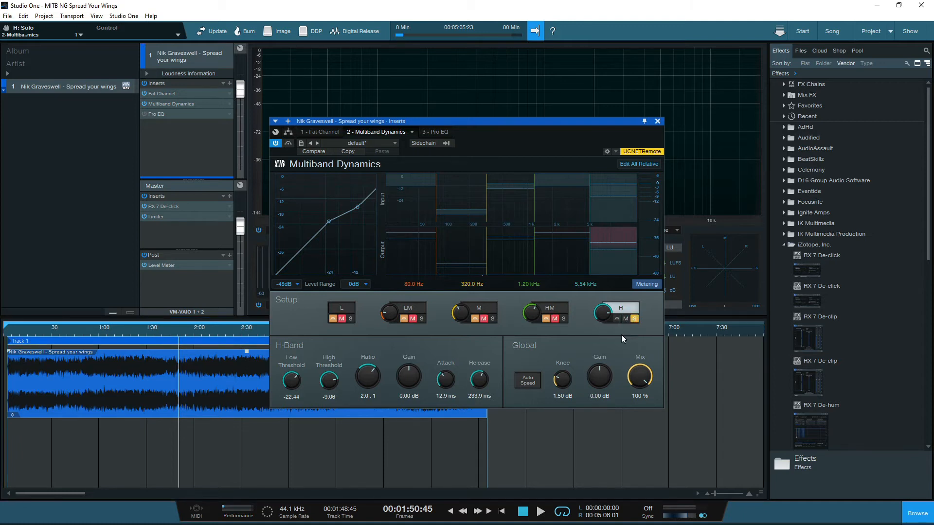
{"action": "left_click", "coordinate": [616, 319]}
{"action": "key", "text": "space"}
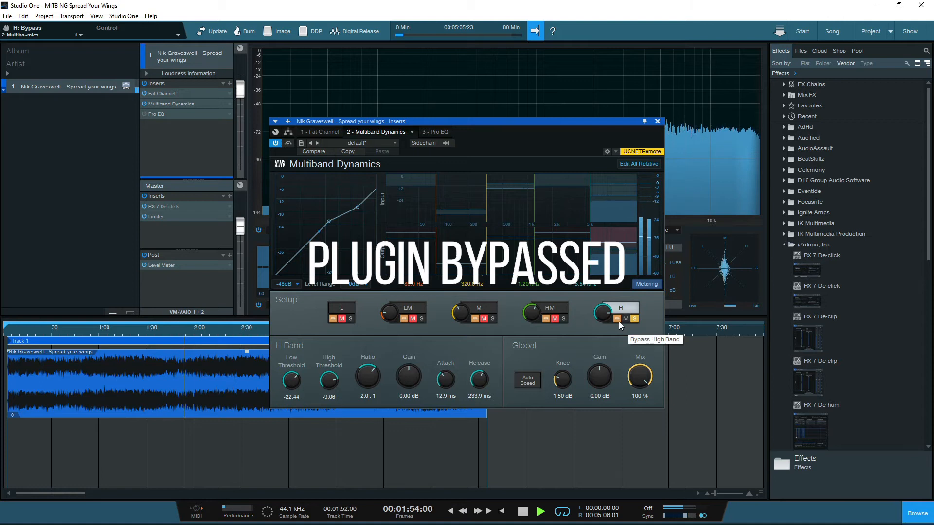
{"action": "left_click", "coordinate": [617, 319]}
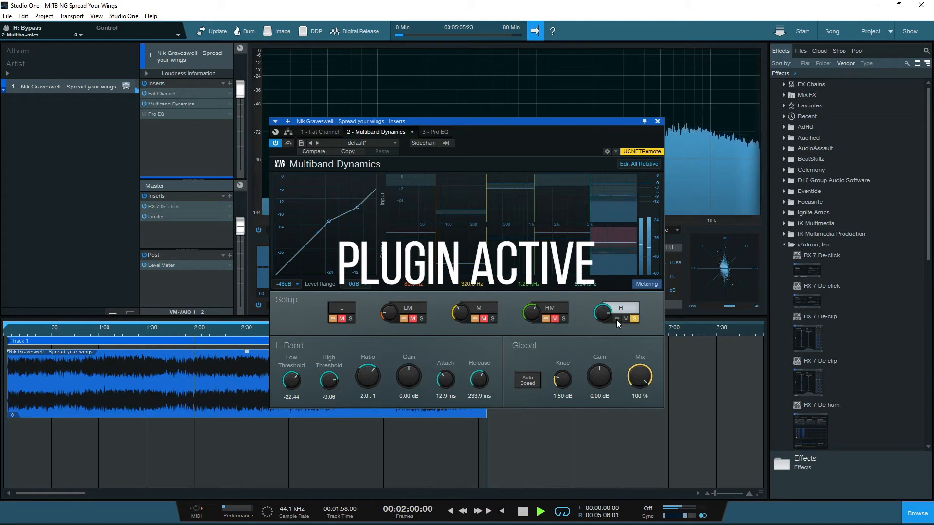
{"action": "left_click", "coordinate": [617, 319]}
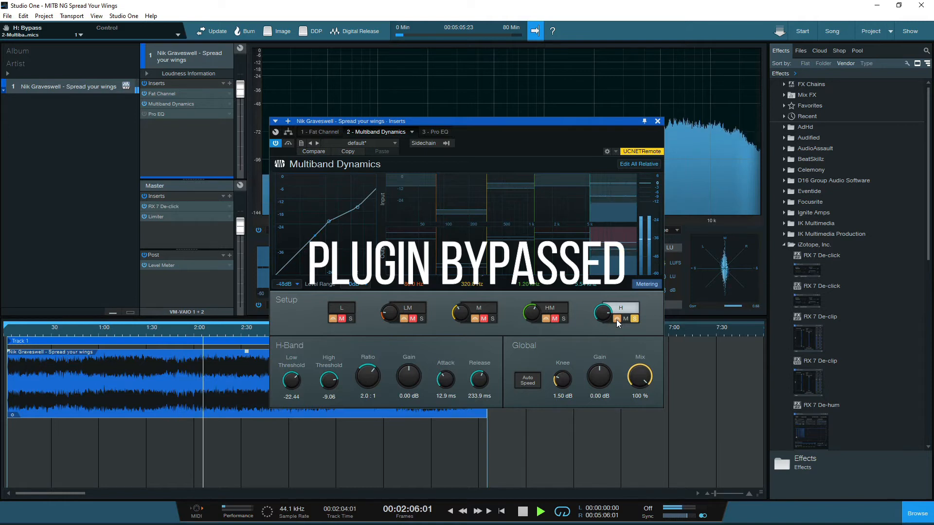
{"action": "left_click", "coordinate": [617, 320]}
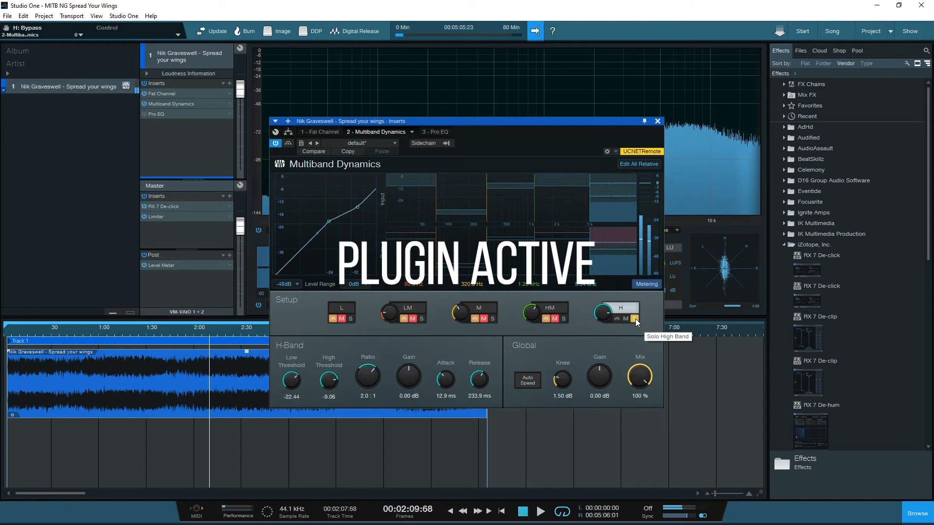
{"action": "left_click", "coordinate": [635, 319]}
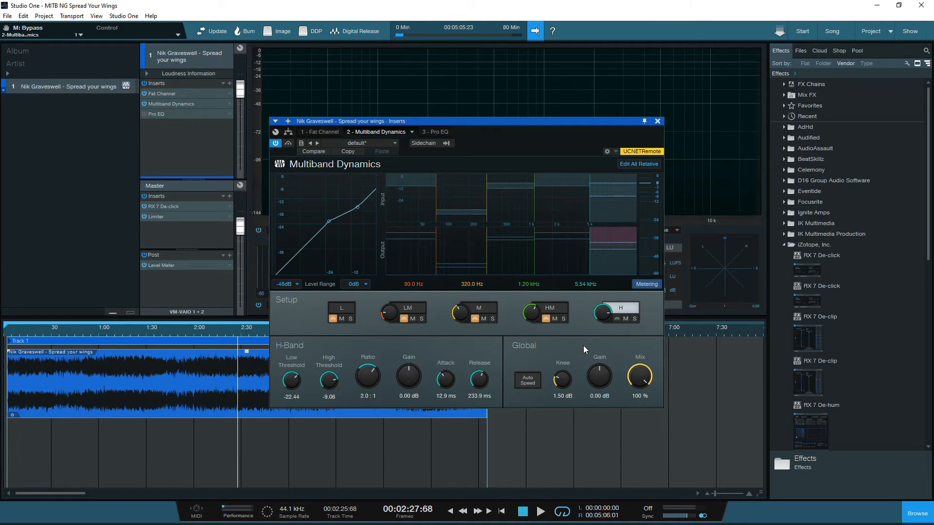
Step: Activate the track's Pro EQ insert and move its window clear of the start of the timeline
{"action": "left_click", "coordinate": [431, 132]}
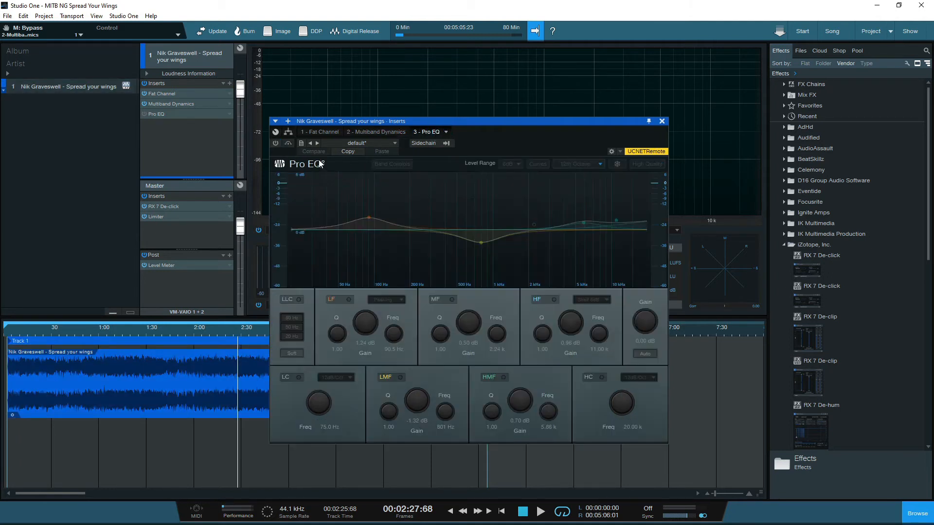
{"action": "left_click", "coordinate": [276, 143]}
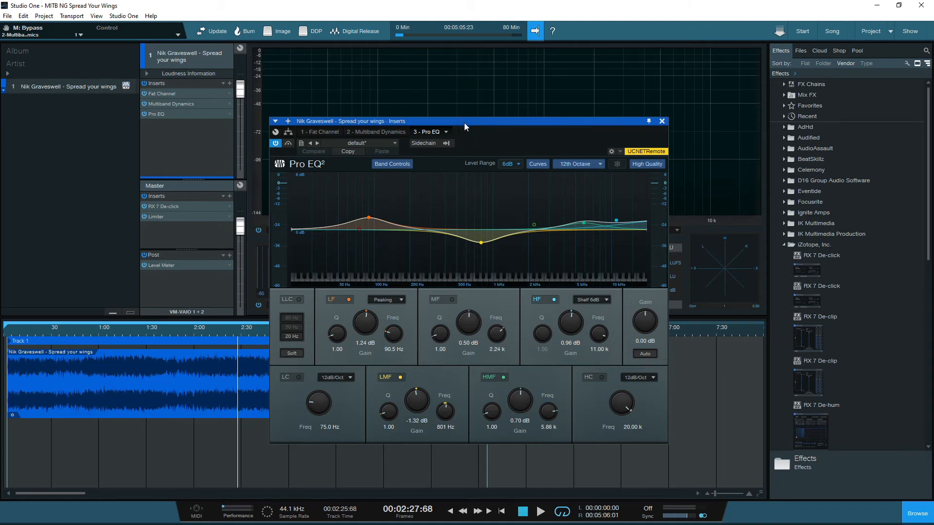
{"action": "left_click_drag", "start_coordinate": [465, 123], "coordinate": [568, 97]}
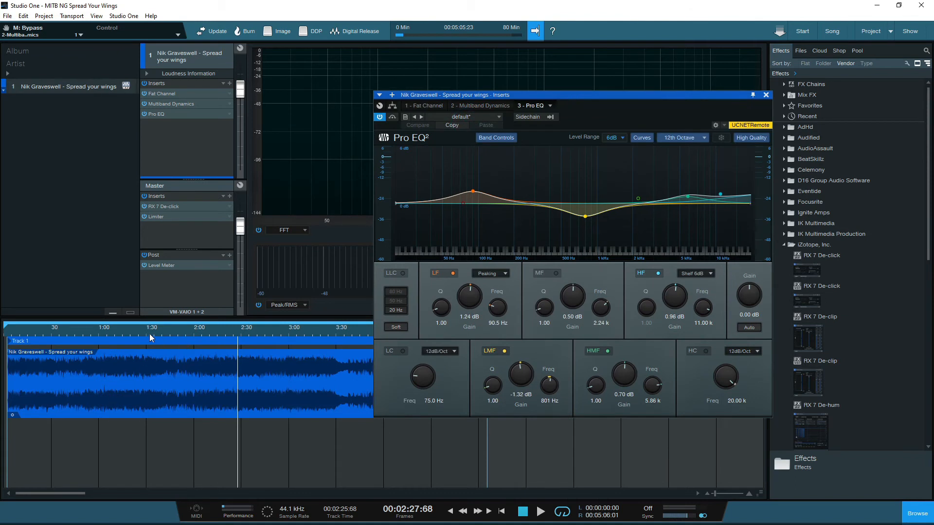
Step: Play the track from about 1:14 and compare Pro EQ active and bypassed, stopping with it active
{"action": "left_click", "coordinate": [123, 335]}
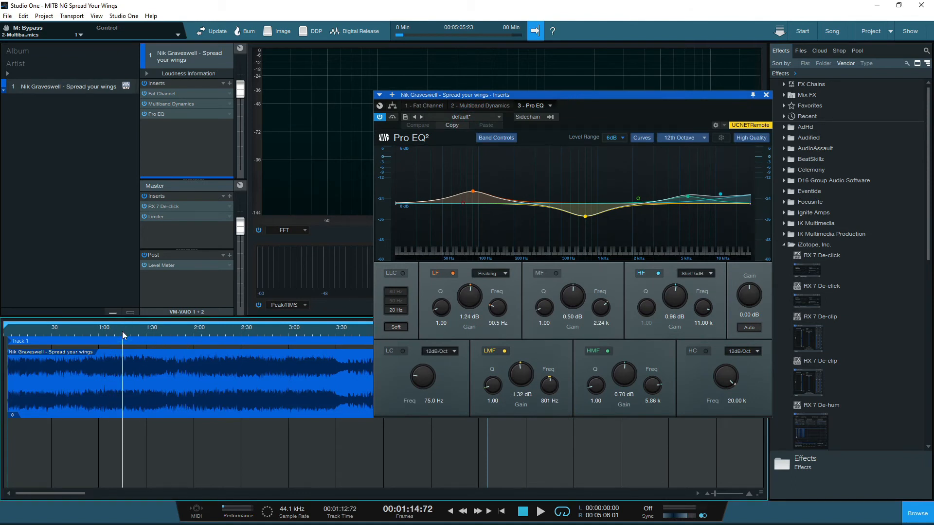
{"action": "key", "text": "space"}
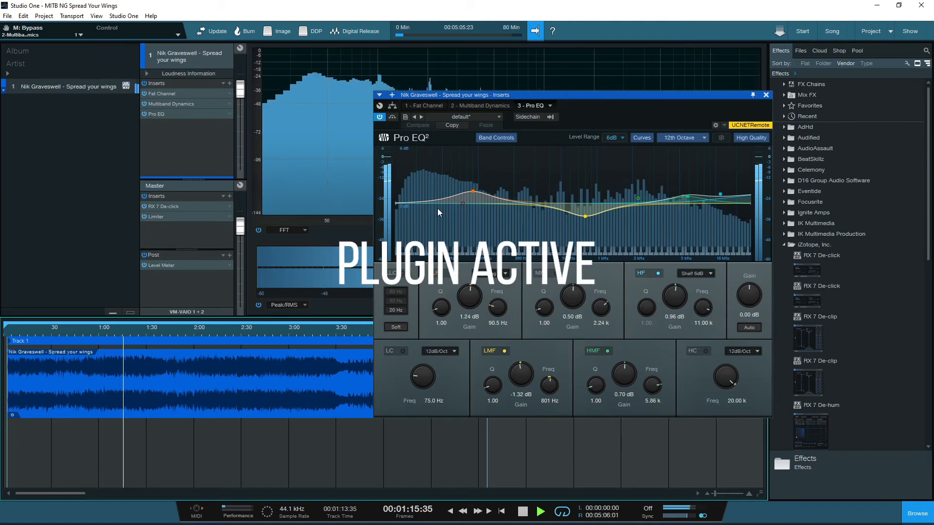
{"action": "left_click", "coordinate": [394, 118]}
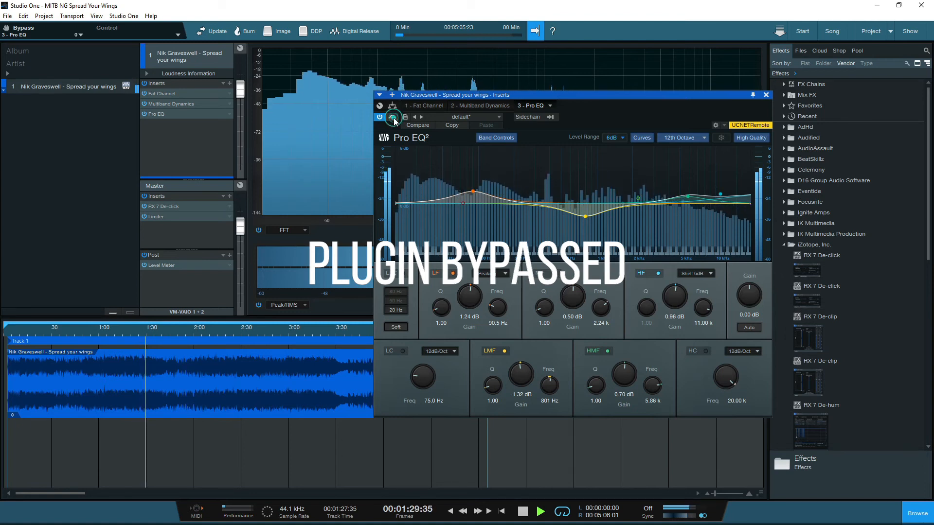
{"action": "left_click", "coordinate": [393, 117]}
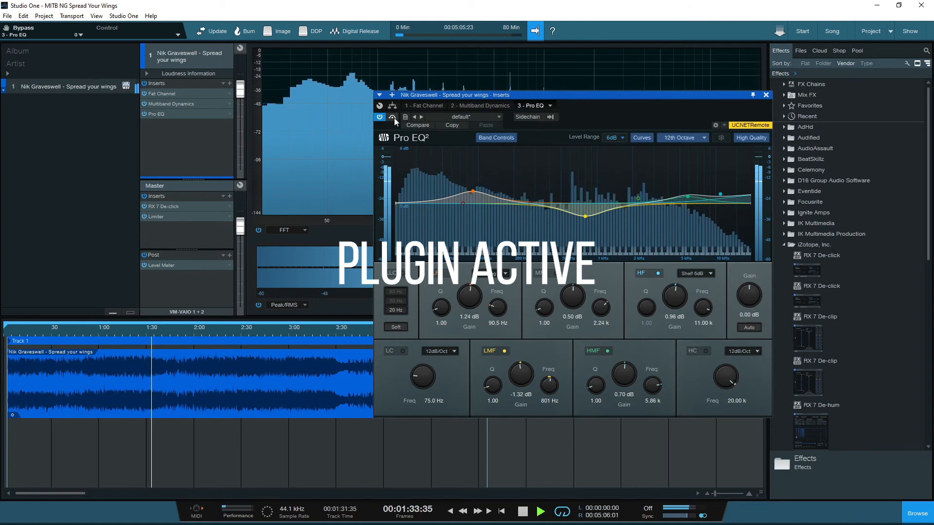
{"action": "left_click", "coordinate": [395, 118]}
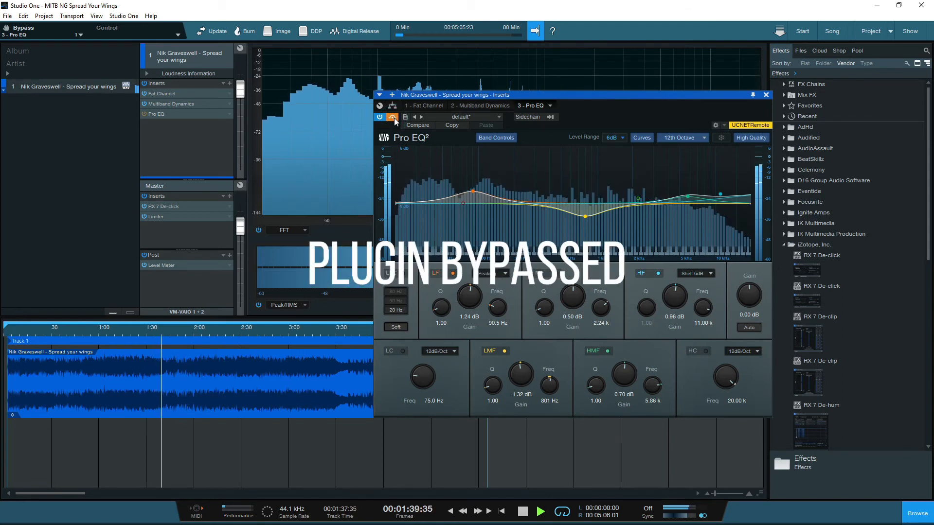
{"action": "left_click", "coordinate": [394, 119]}
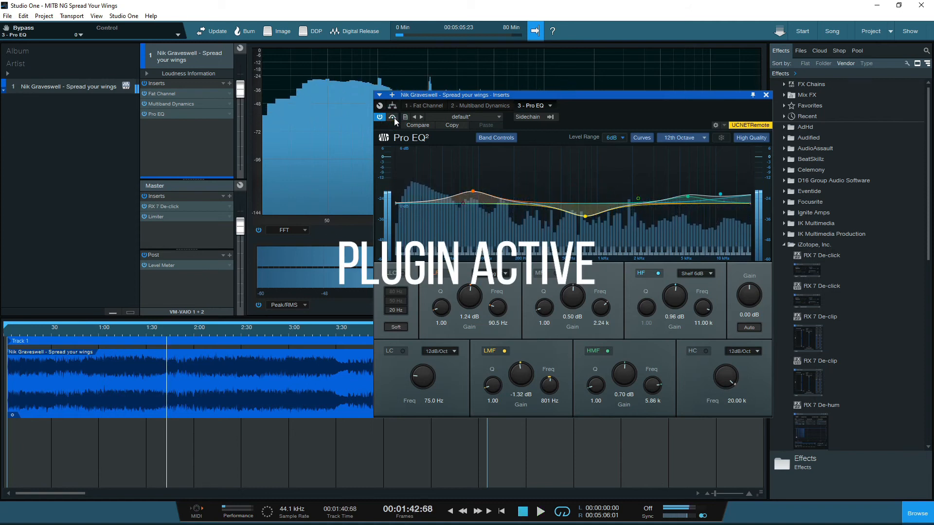
{"action": "key", "text": "space"}
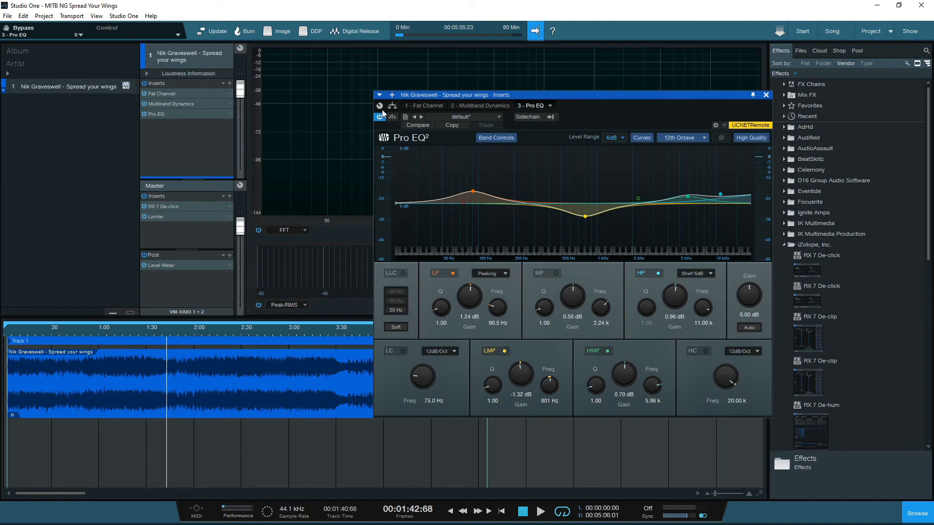
Step: Show the M band settings of the Multiband Dynamics insert
{"action": "left_click", "coordinate": [484, 106]}
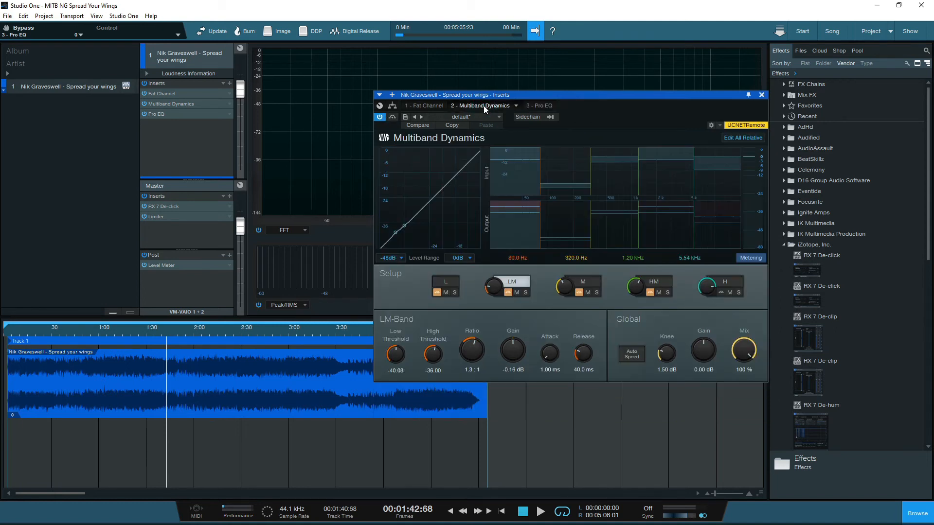
{"action": "left_click", "coordinate": [586, 286]}
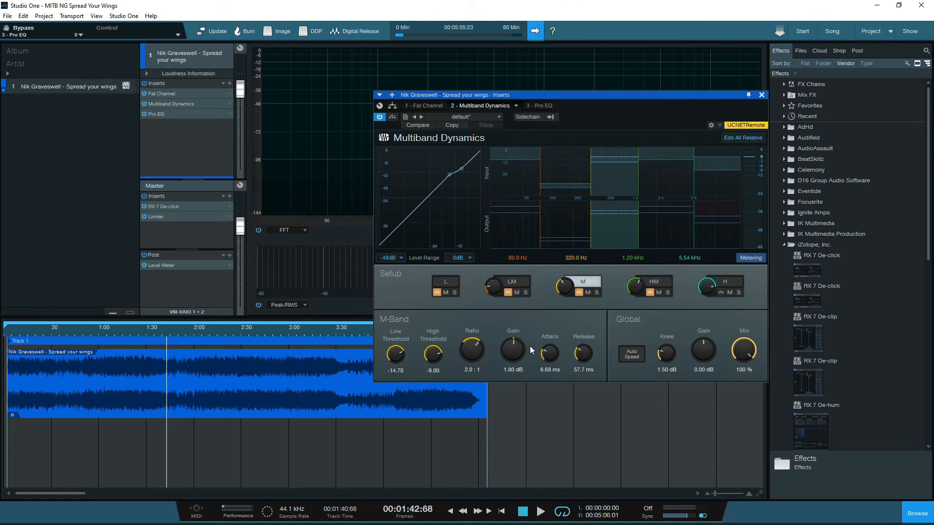
Step: Activate the M band of Multiband Dynamics and compare it active and bypassed during playback from about 1:03, stopping with it active
{"action": "left_click", "coordinate": [579, 293]}
{"action": "left_click_drag", "start_coordinate": [519, 97], "coordinate": [455, 94]}
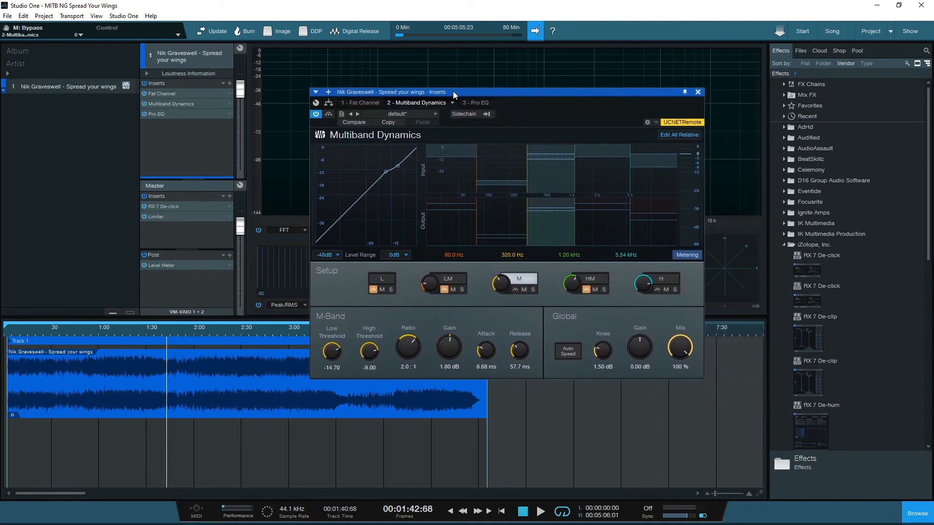
{"action": "left_click", "coordinate": [103, 337]}
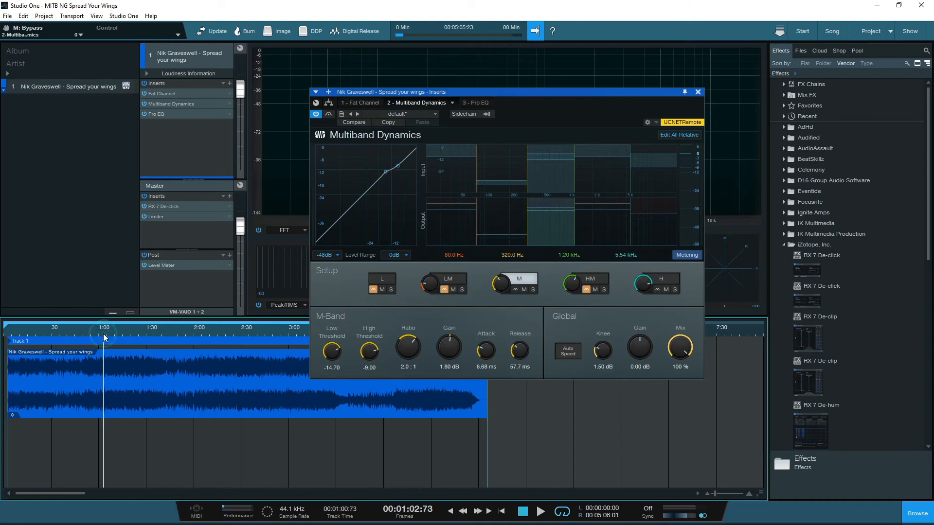
{"action": "key", "text": "space"}
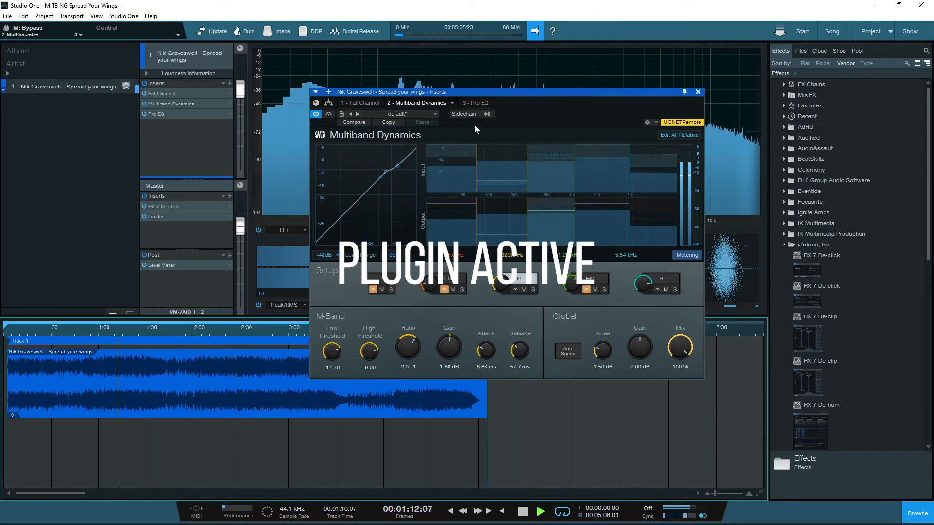
{"action": "left_click", "coordinate": [515, 290]}
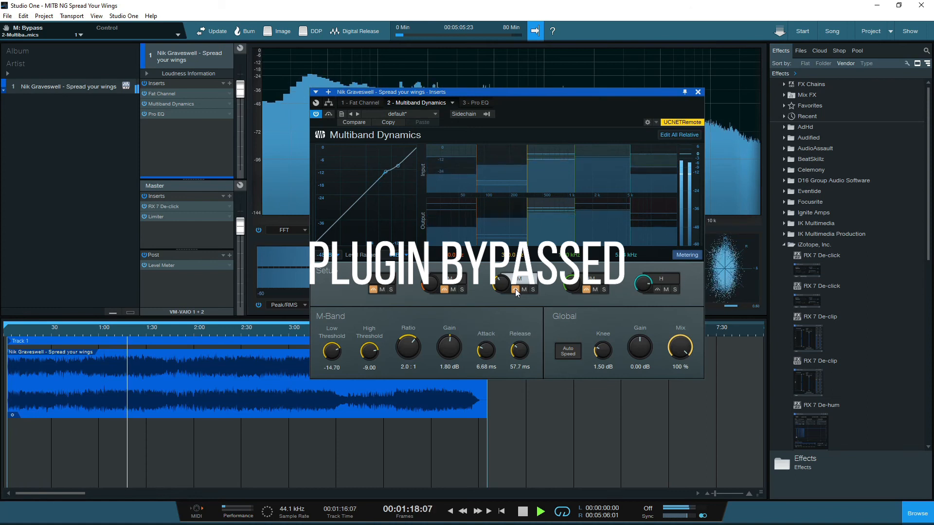
{"action": "left_click", "coordinate": [515, 289]}
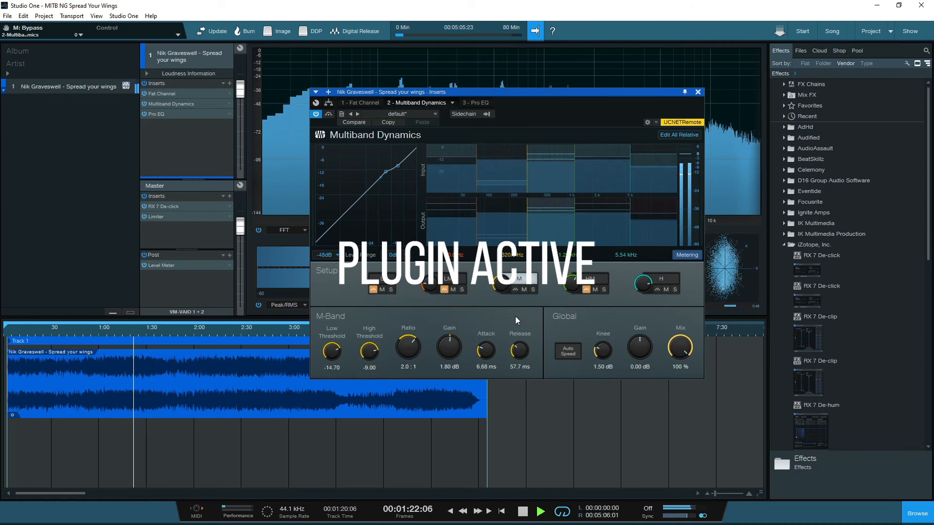
{"action": "key", "text": "space"}
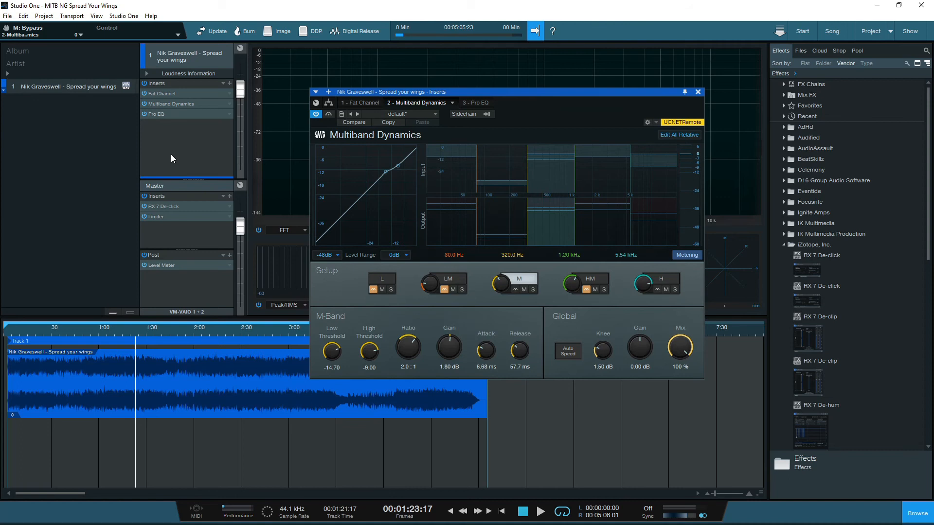
Step: Compare all the track's inserts bypassed and active during playback from about 1:03, leaving them active, and close the insert window
{"action": "left_click", "coordinate": [103, 329]}
{"action": "left_click", "coordinate": [144, 84]}
{"action": "key", "text": "space"}
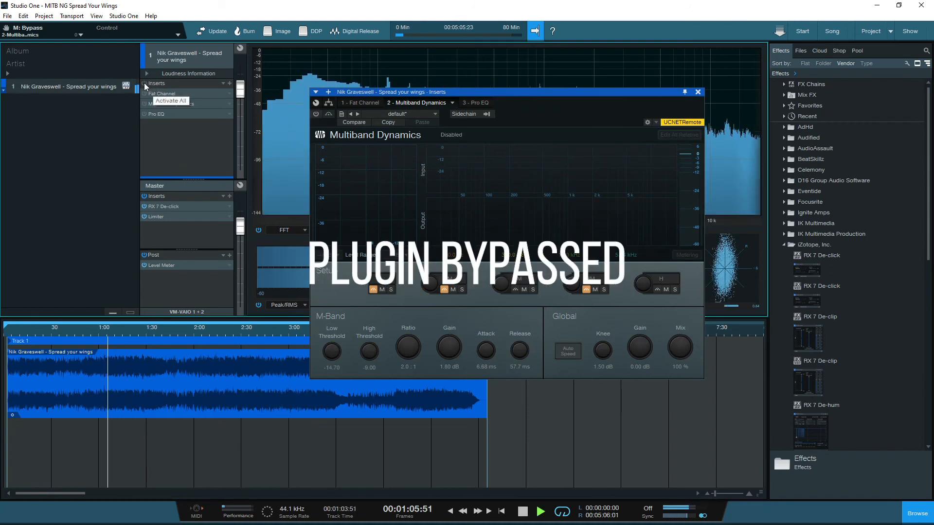
{"action": "left_click", "coordinate": [144, 86]}
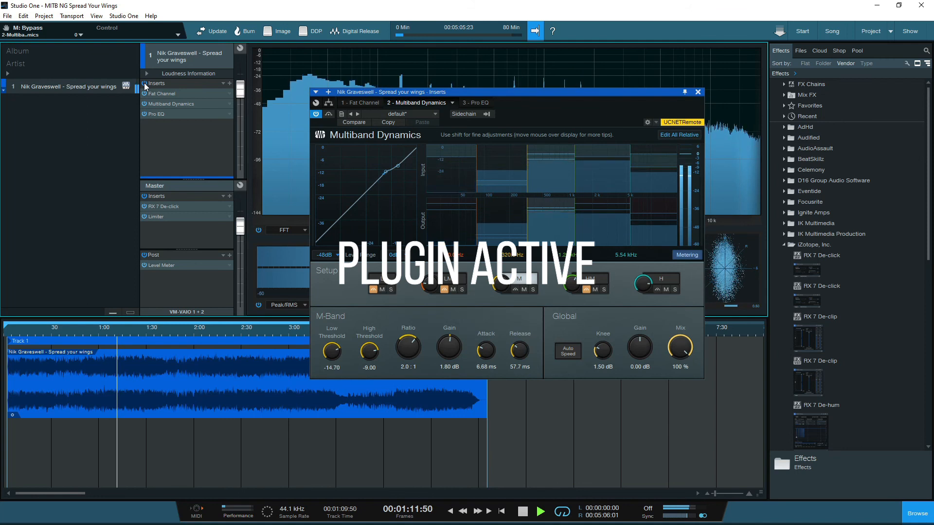
{"action": "left_click", "coordinate": [145, 85]}
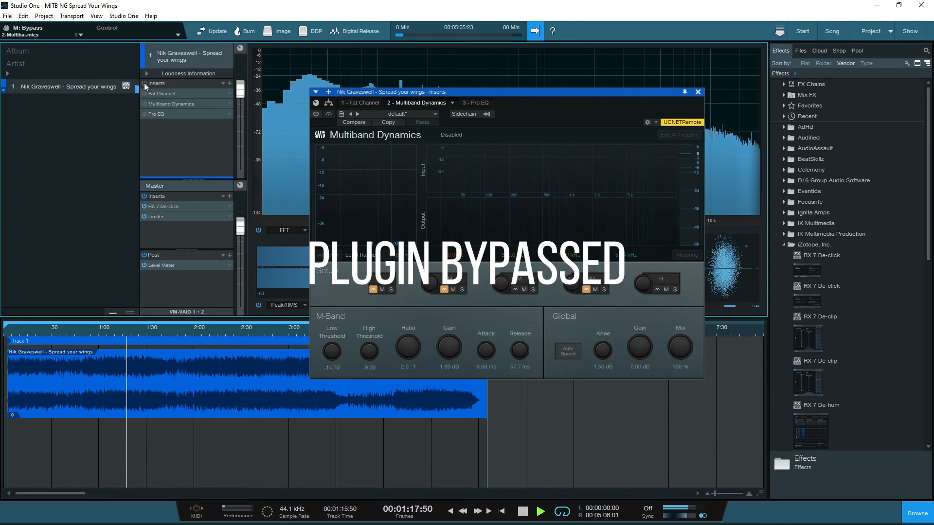
{"action": "left_click", "coordinate": [145, 86]}
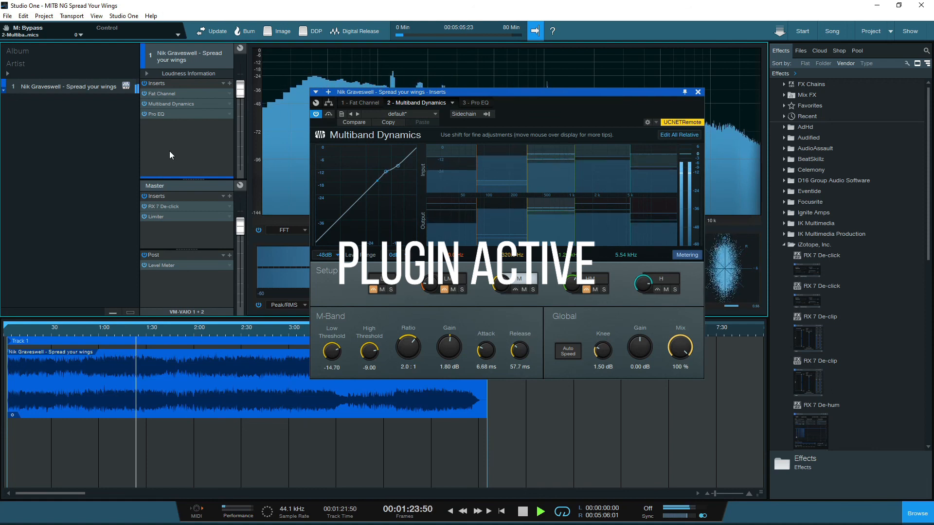
{"action": "left_click", "coordinate": [697, 91]}
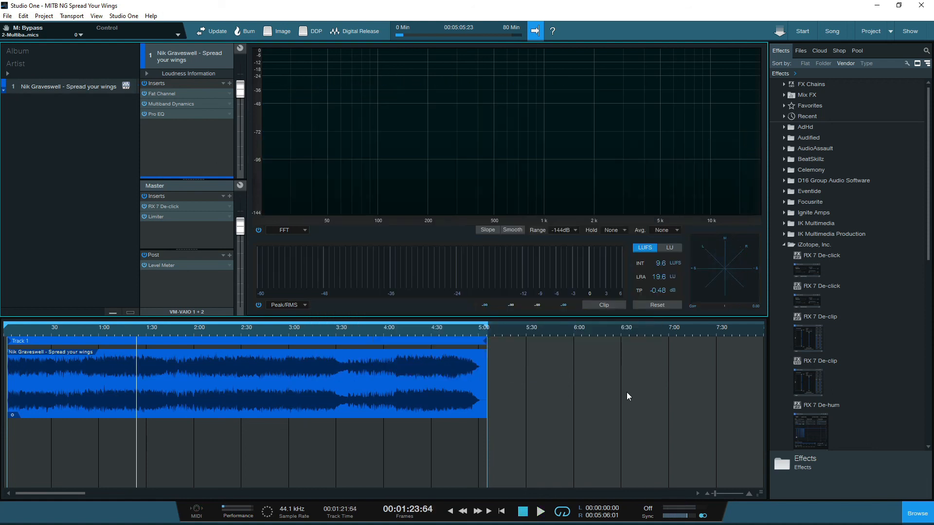